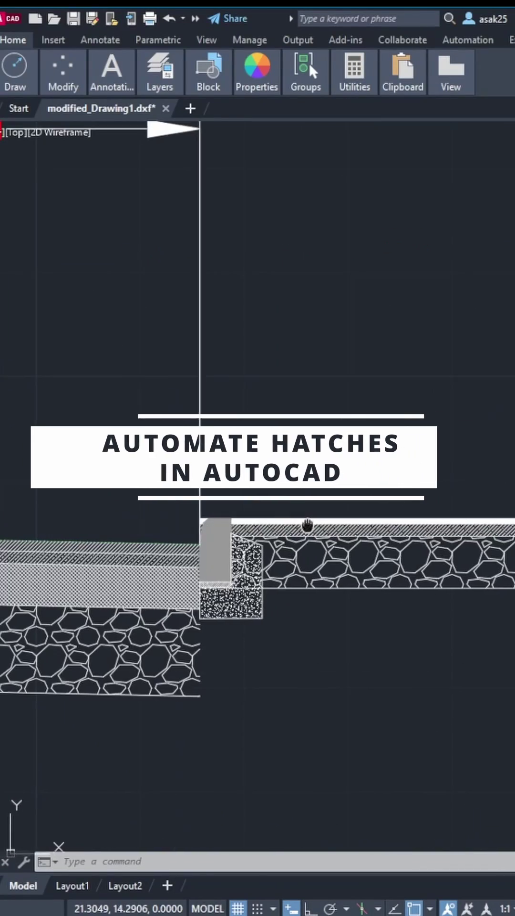
- Pan across the hatched kerb section drawing in AutoCAD
left_click_drag(307, 526, 472, 465)
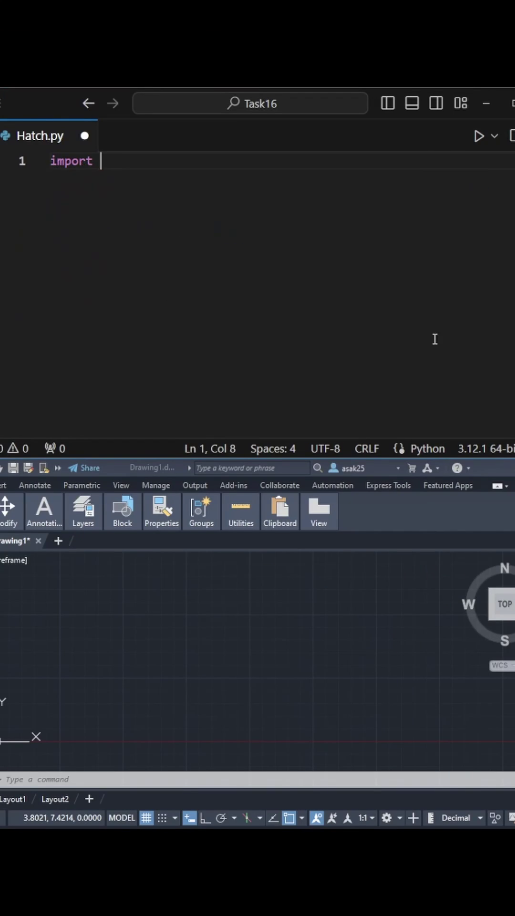
type("ezdxf")
- Write import ezdxf, doc = ezdxf.new("R2000"), msp = doc.modelspace() and hatch = msp.add_hatch(color=2) with comments
key("Return")
type("hatch requi")
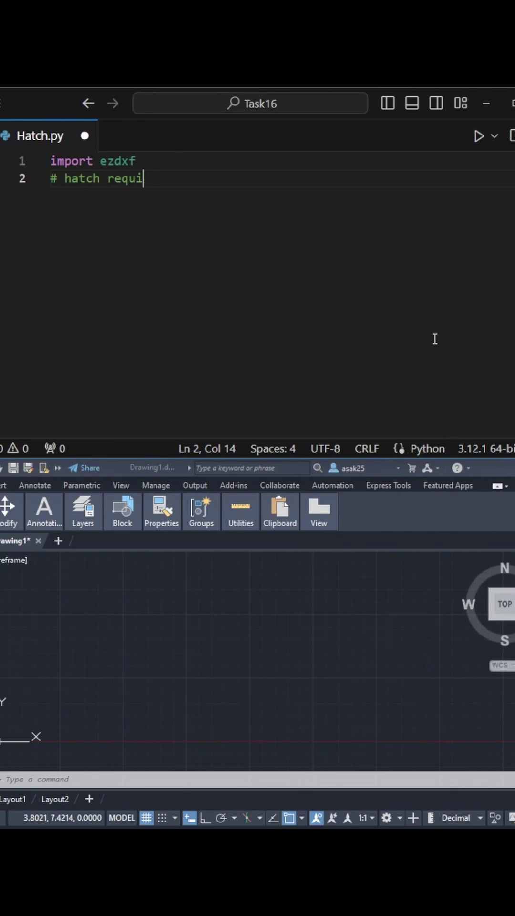
type("res DXF R2000 or later")
key("Return")
type("doc = ")
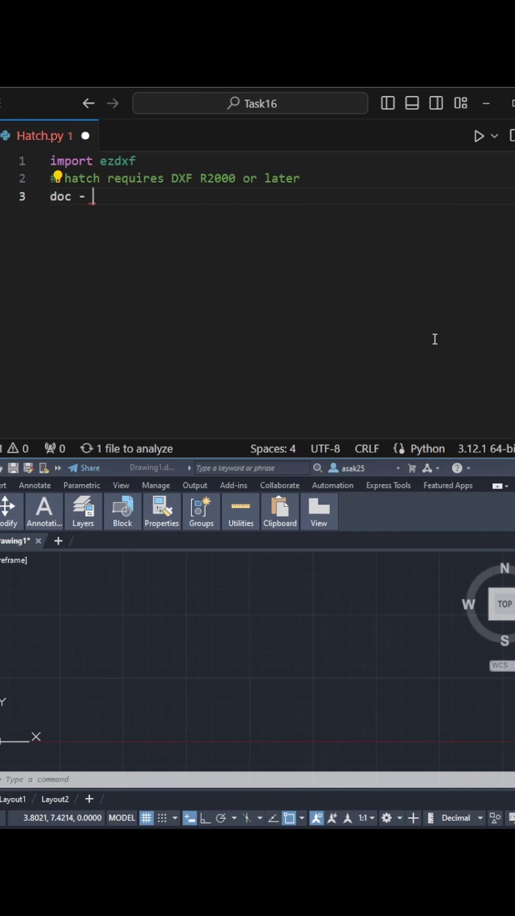
type("ezdxf.new(\"R2")
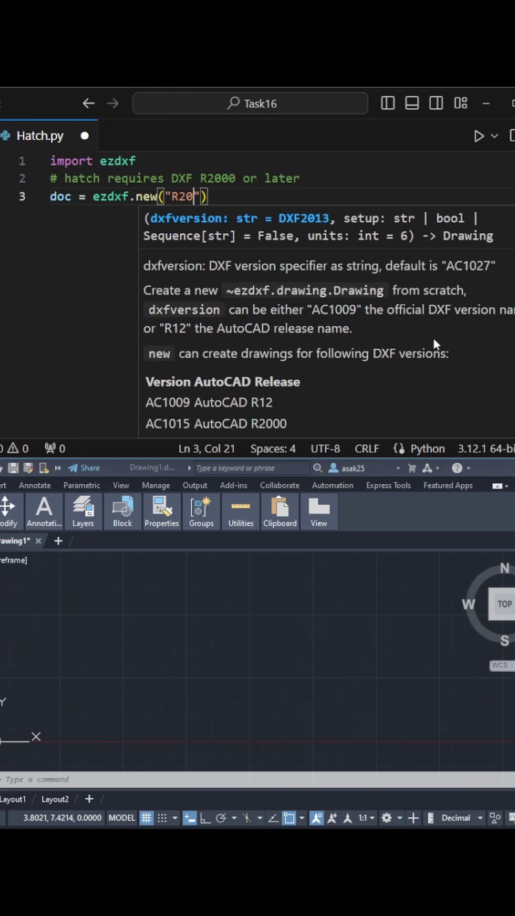
type("000\")")
key("Return")
type("msp = doc.modelspace")
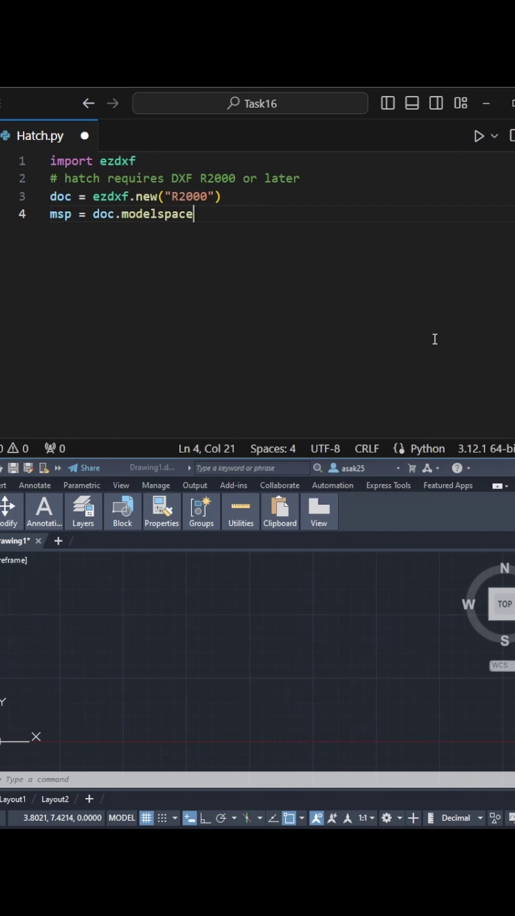
type("()")
key("Return")
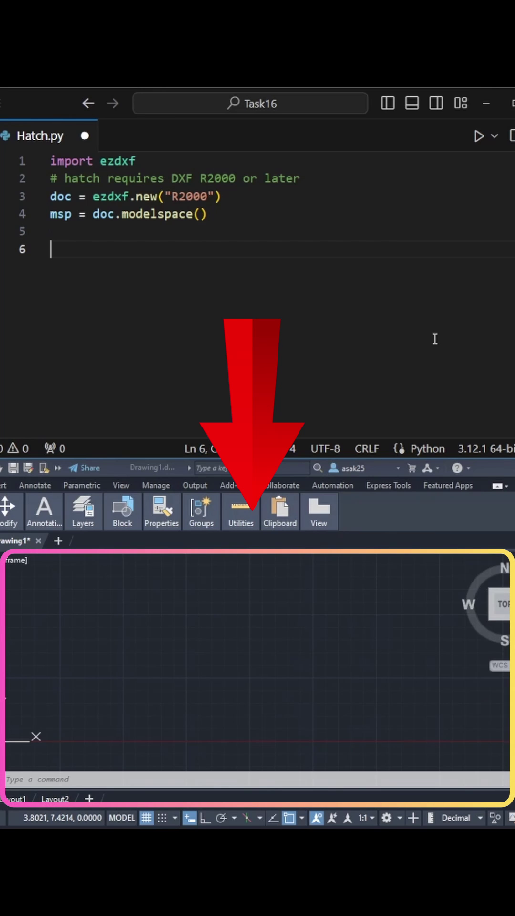
key("BackSpace")
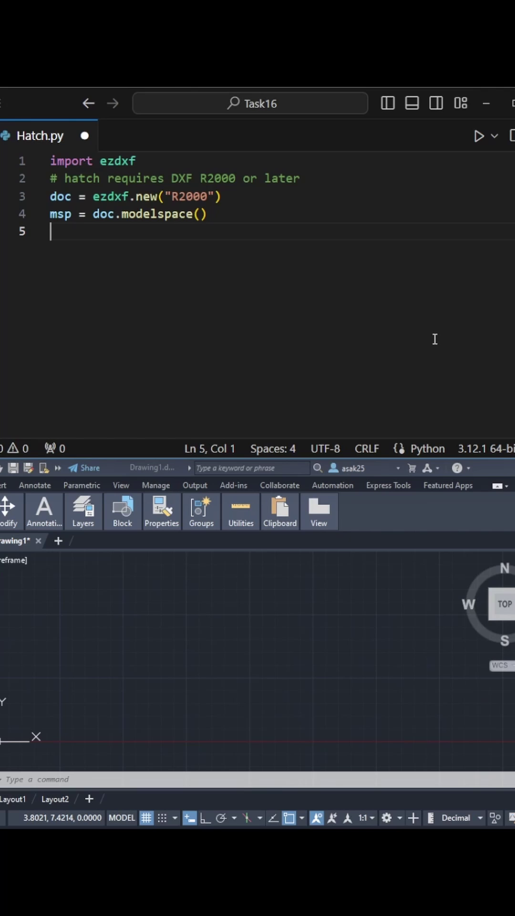
type("# create solid hatch")
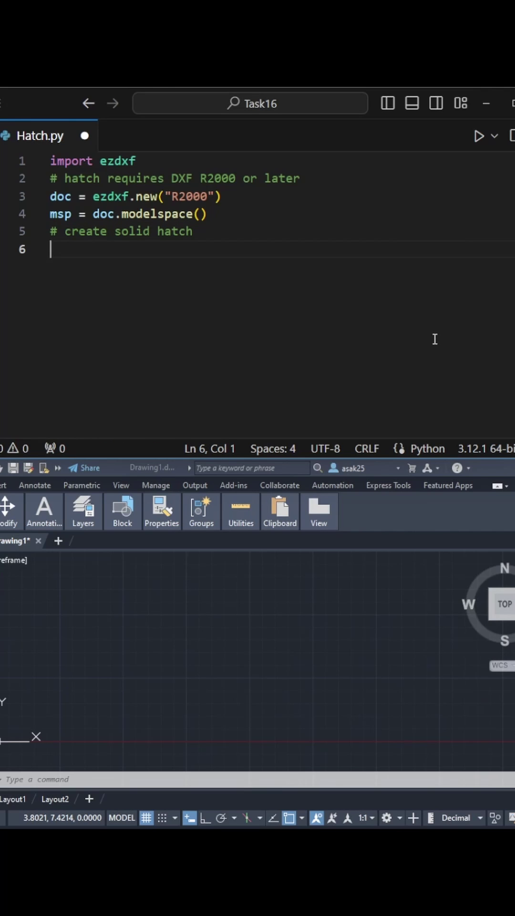
type(" hatch = msp.add_")
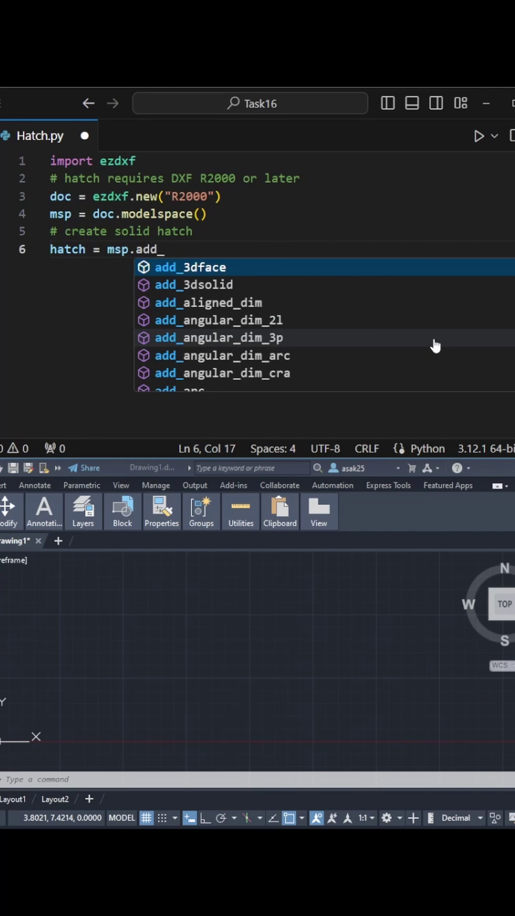
type("hatch(color=2) # colo")
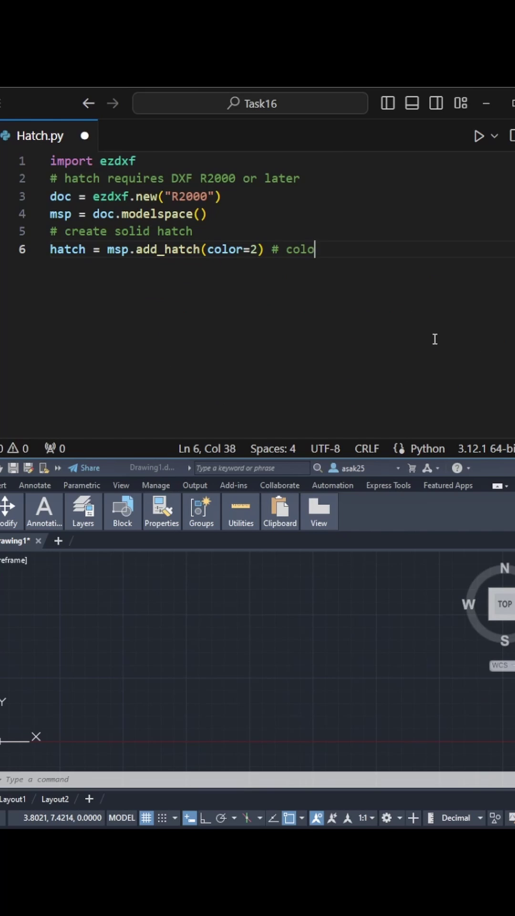
type("r index 2 is yellow")
key("Return")
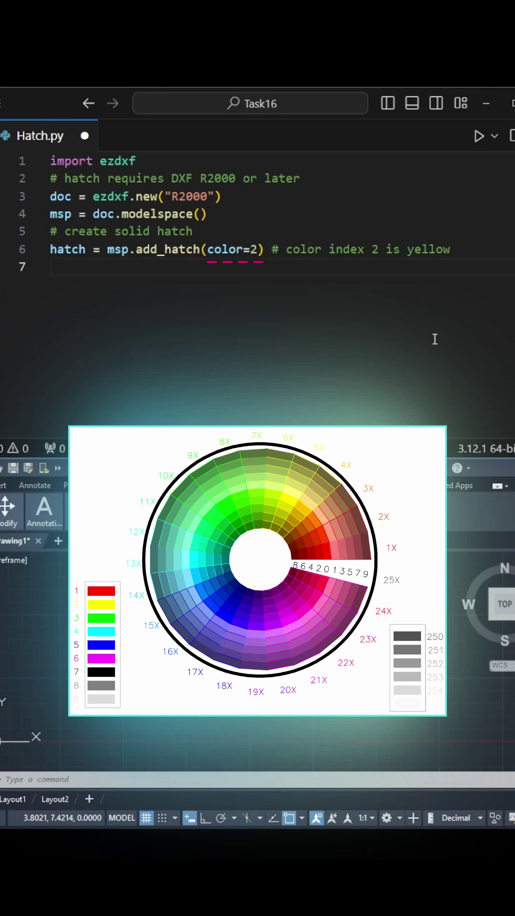
type("#")
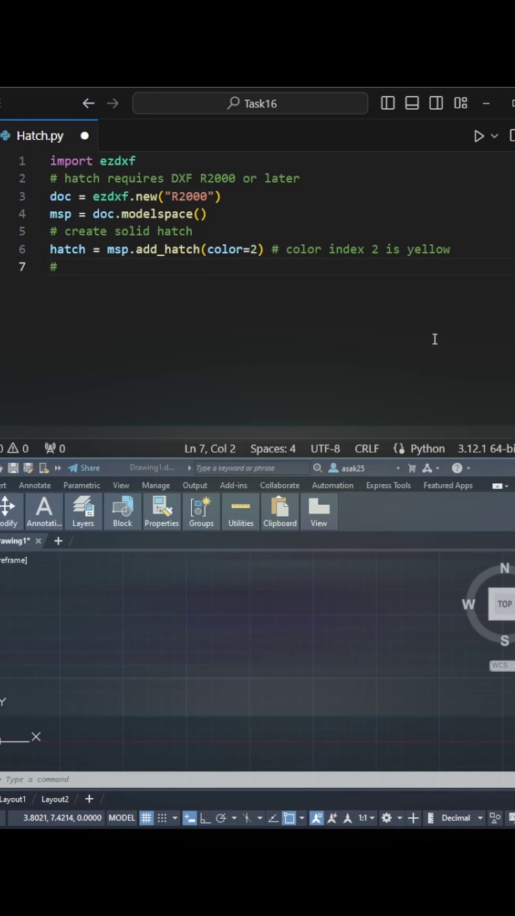
type(" define hatch boundary")
- Add hatch.paths.add_polyline_path([(0,0),(10,0),(10,10),(0,10)], is_closed=True) under a boundary comment
key("Return")
type("hatch.")
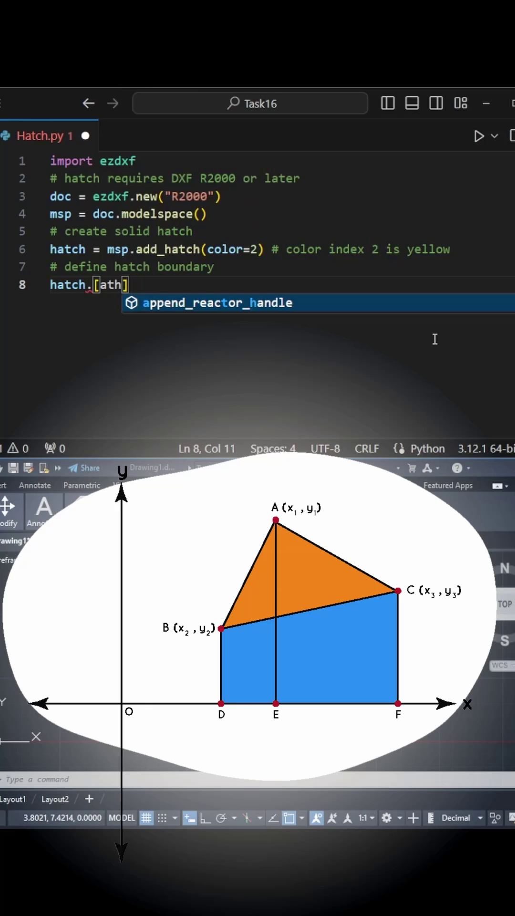
type("paths.add_")
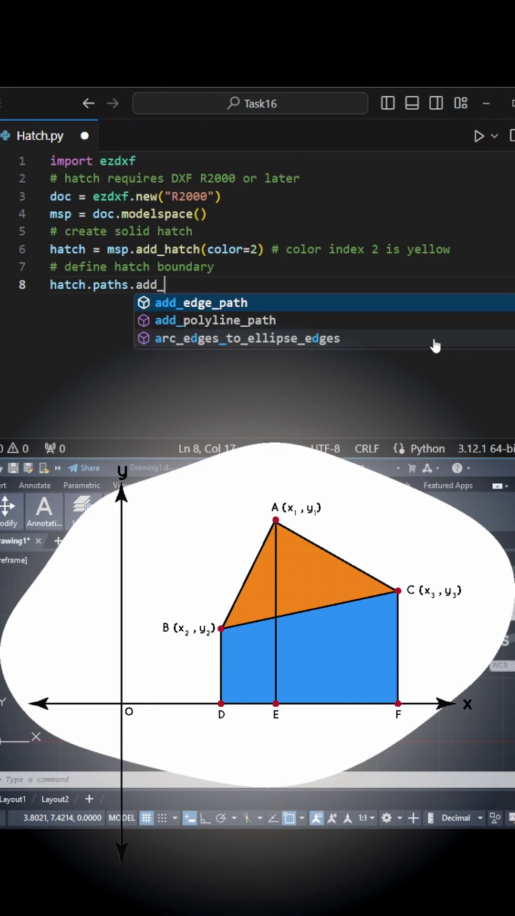
type("polyline_path([(0,0)")
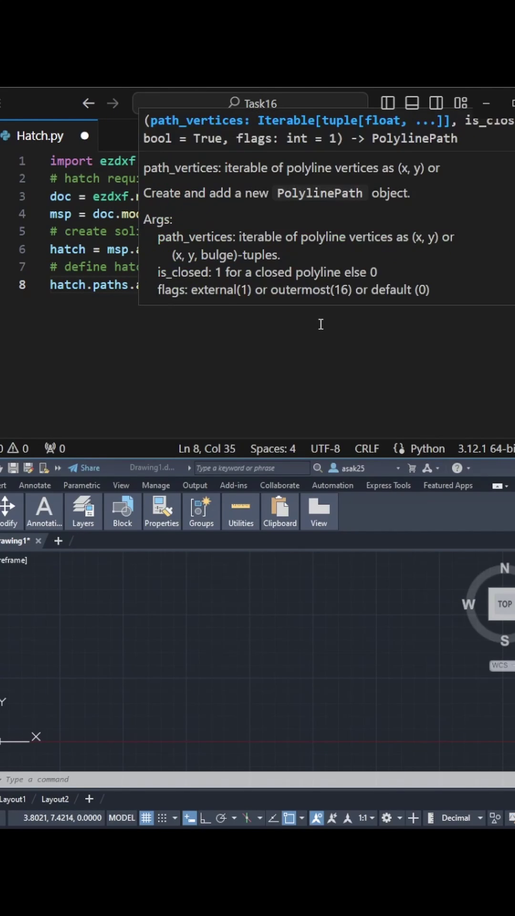
type(", (10")
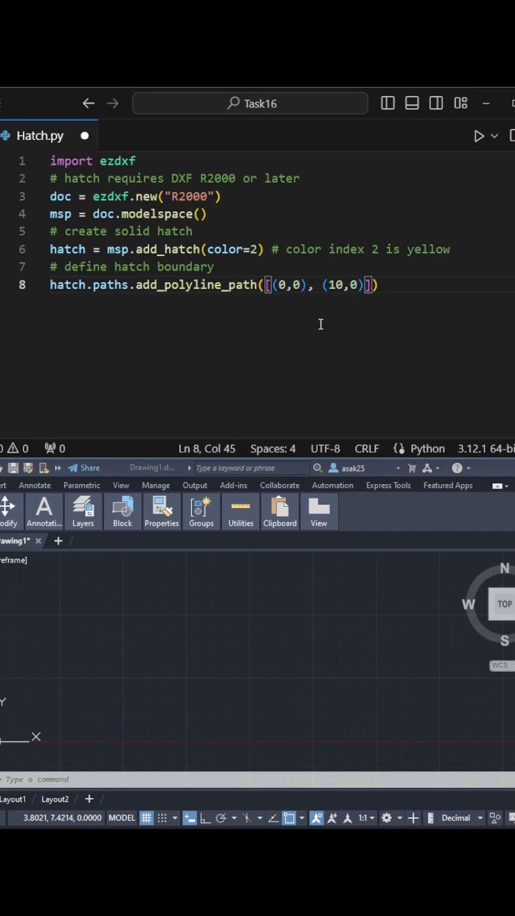
type(",0), (10,10")
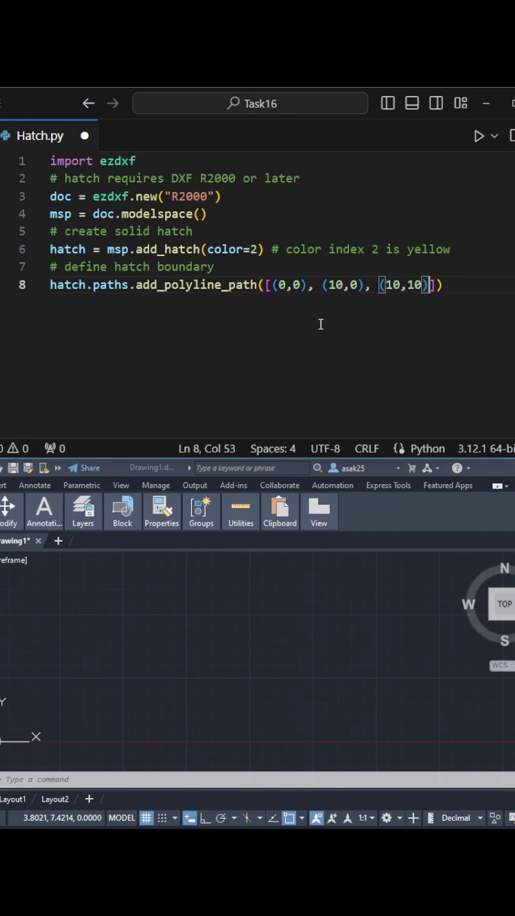
type("), (0,10")
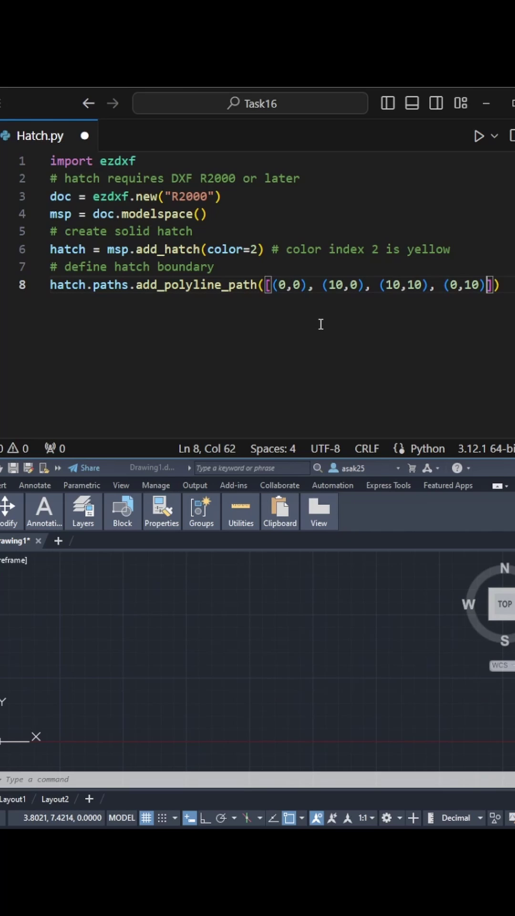
key("Return")
type("is_closed ")
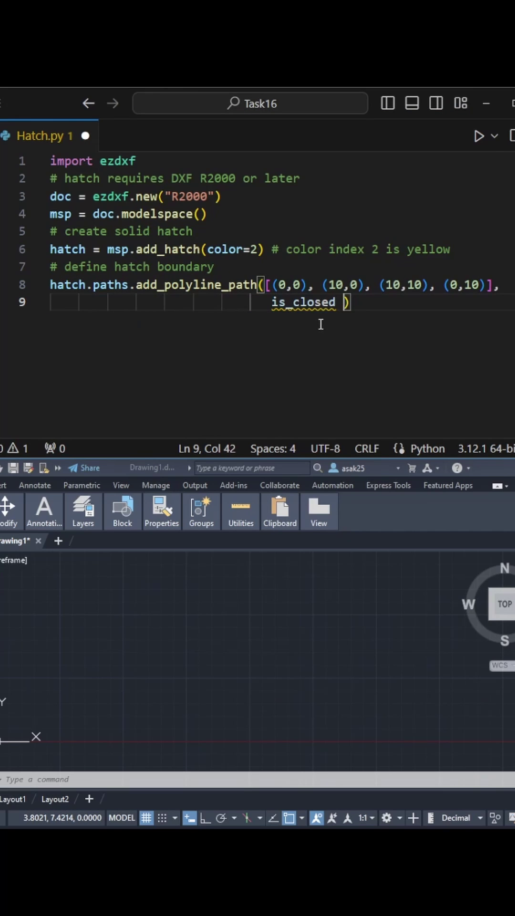
type("= True) # to close shape")
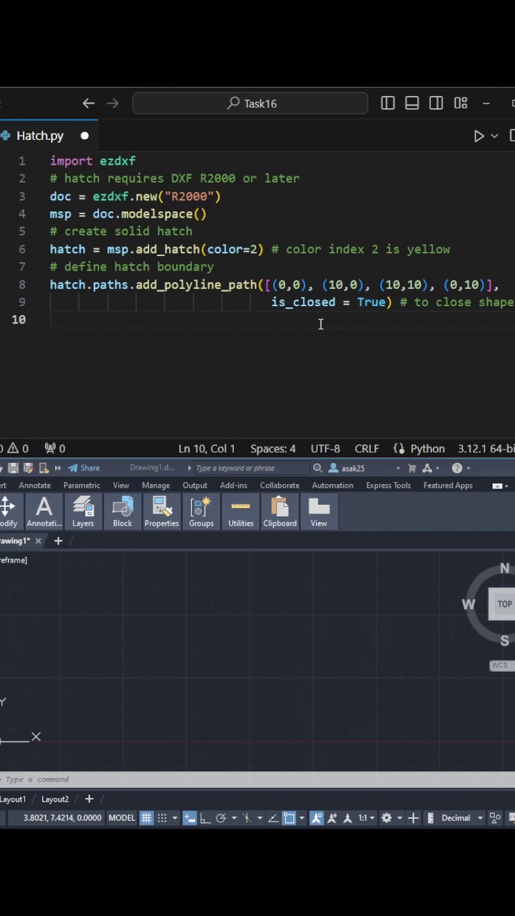
type(" # save the file")
- Add doc.saveas("solid_hatch.dxf"), run the script and inspect the yellow square hatch in AutoCAD
key("Return")
type("doc.saveas")
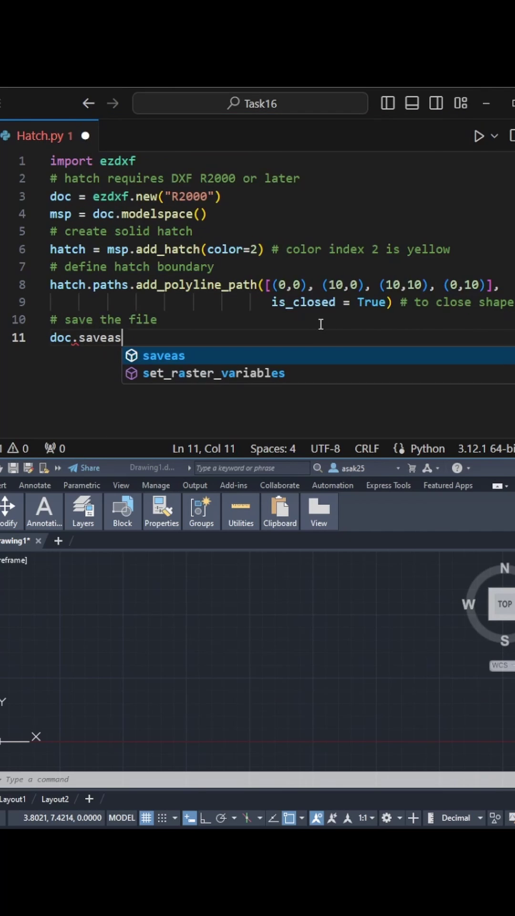
type("(\"solid_hatch")
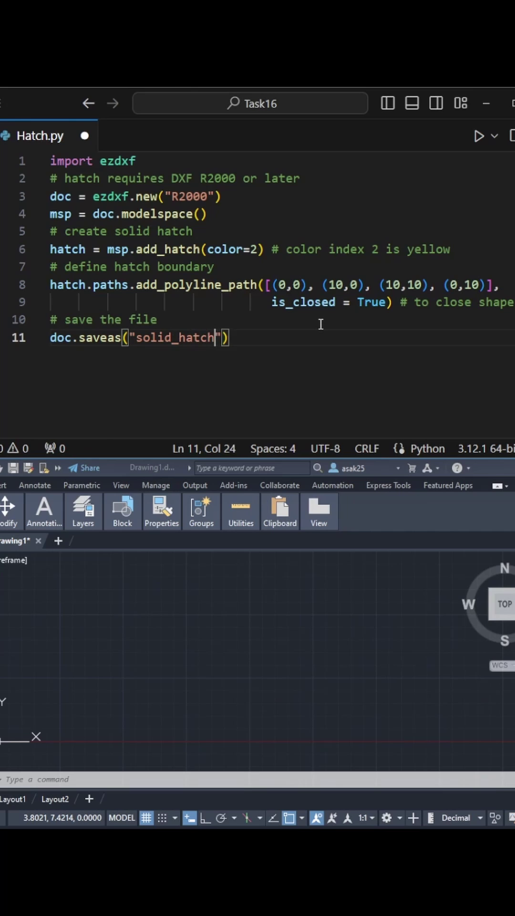
type(".dxf")
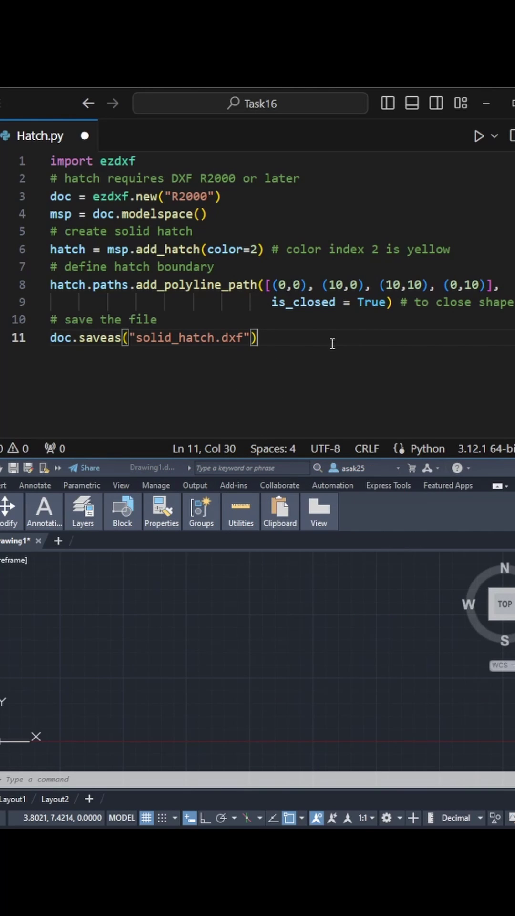
left_click(480, 136)
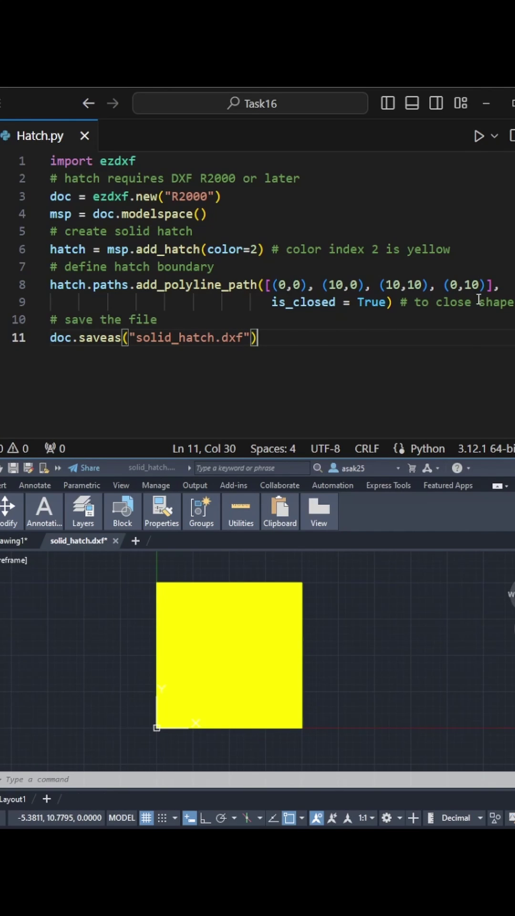
left_click(261, 613)
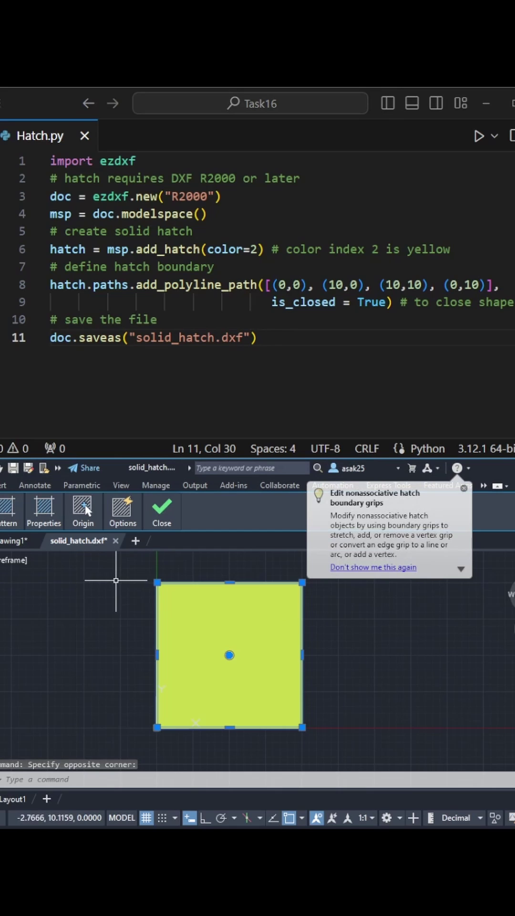
key("Escape")
- Insert hatch.set_pattern_fill("ANSI31", scale=0.5) and rename the output to solid_hatch2.dxf
left_click(51, 320)
key("Return")
key("Up")
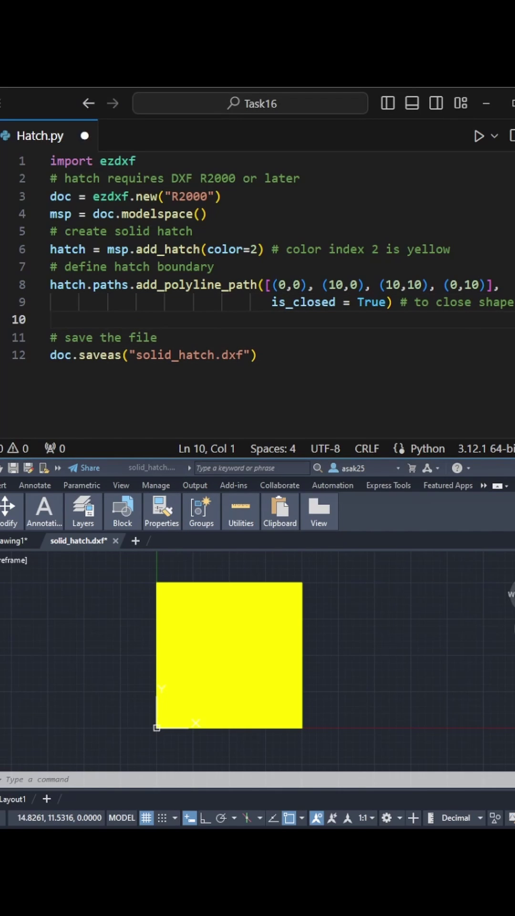
type("hatch.setPf")
key("Tab")
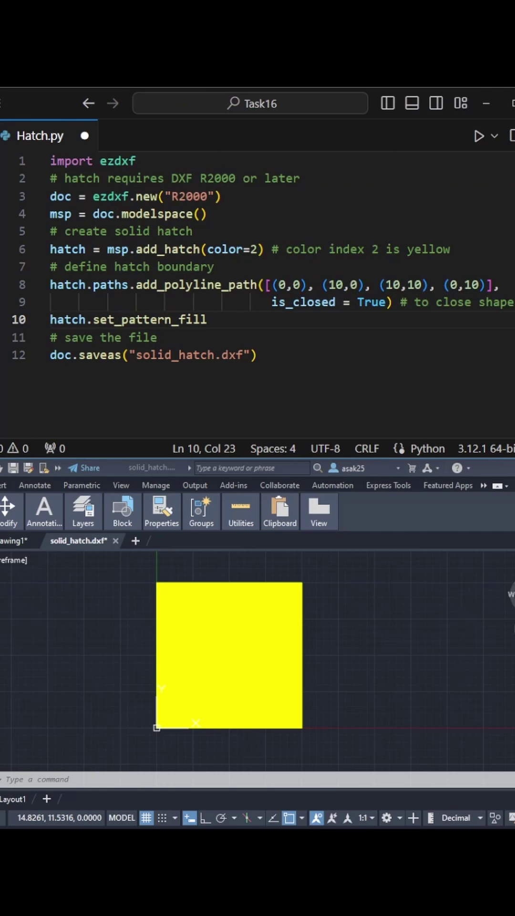
type("(\"ANSI31")
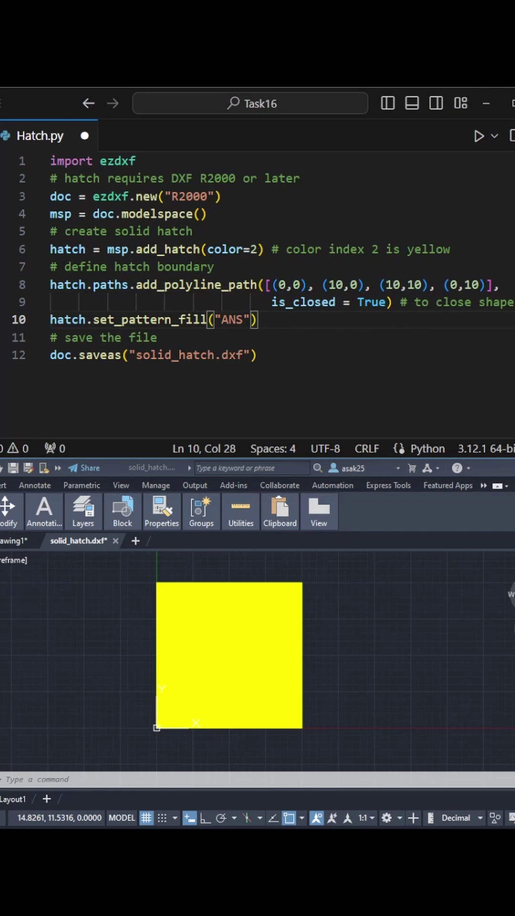
type("\", scale=0")
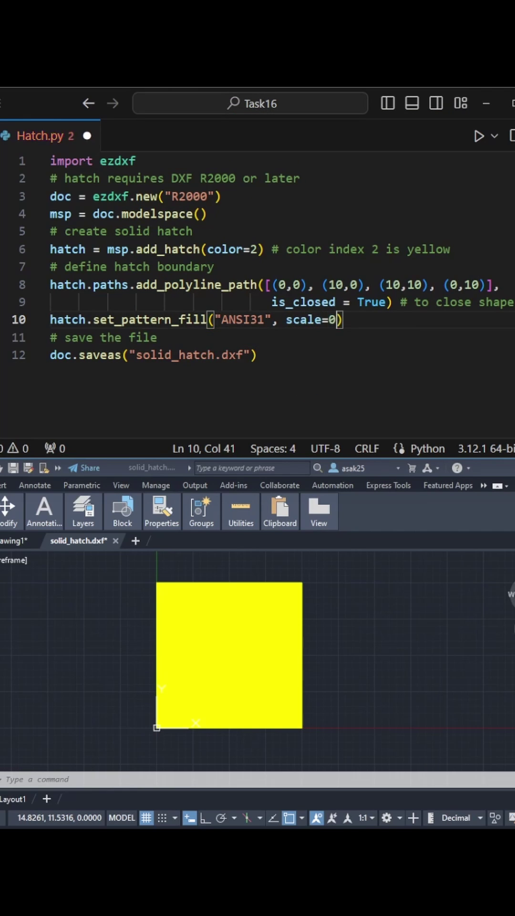
type(".5")
left_click(356, 353)
left_click(218, 355)
type("2")
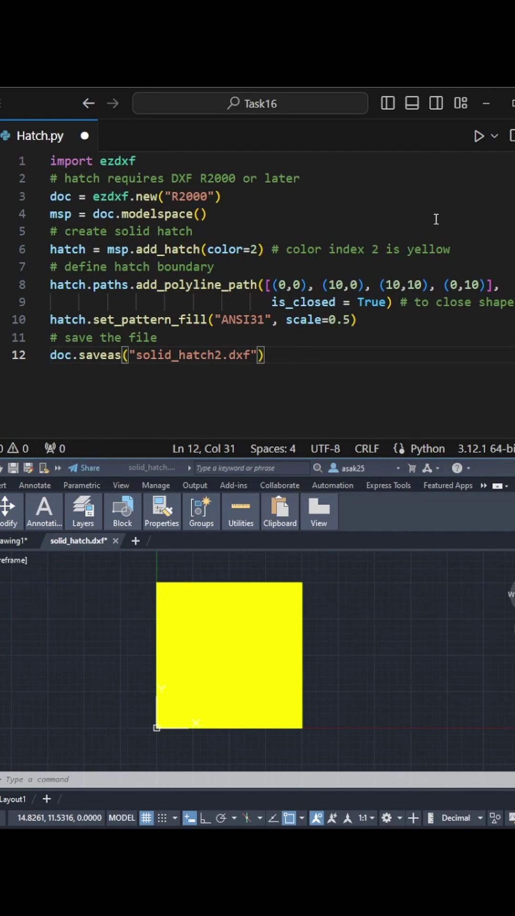
- Run the script and inspect the white diagonal ANSI31 hatch in AutoCAD
left_click(479, 135)
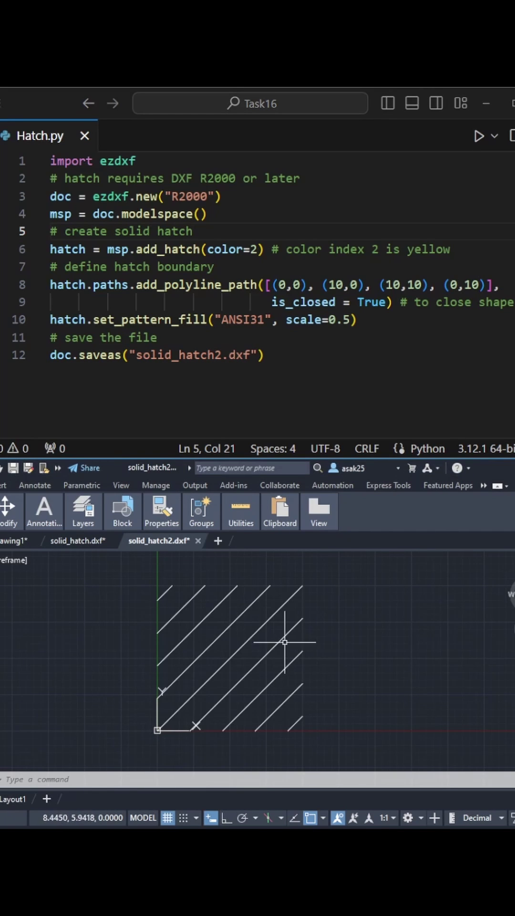
left_click(280, 639)
left_click(257, 655)
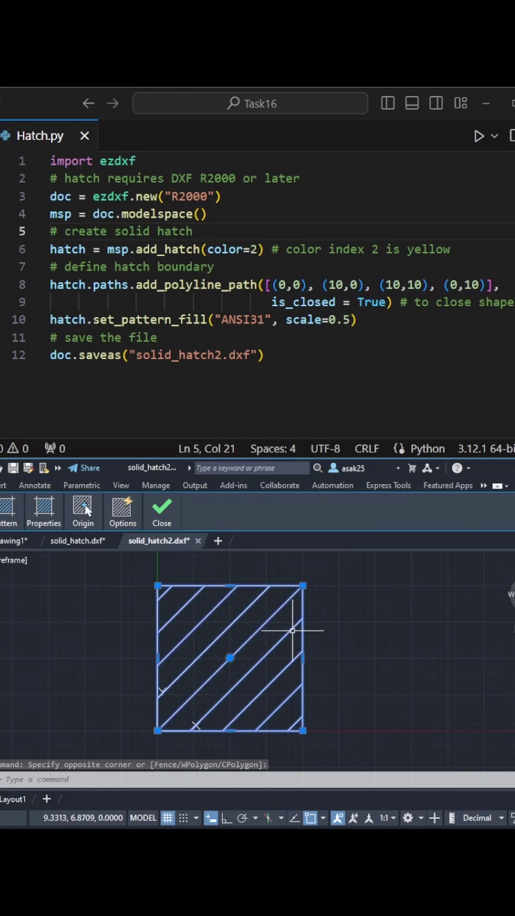
- Add color=2 to set_pattern_fill and rename the output to solid_hatch3.dxf
key("Escape")
left_click(352, 320)
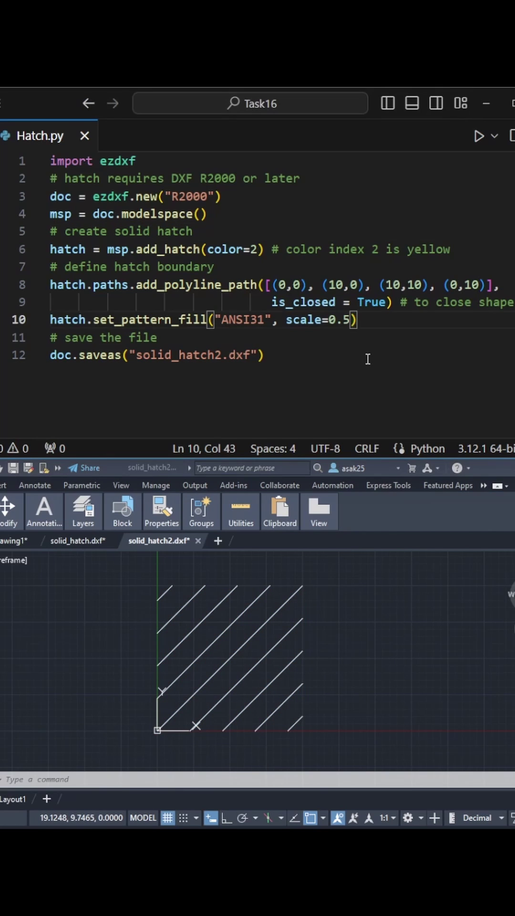
type(", color=2")
key("Down")
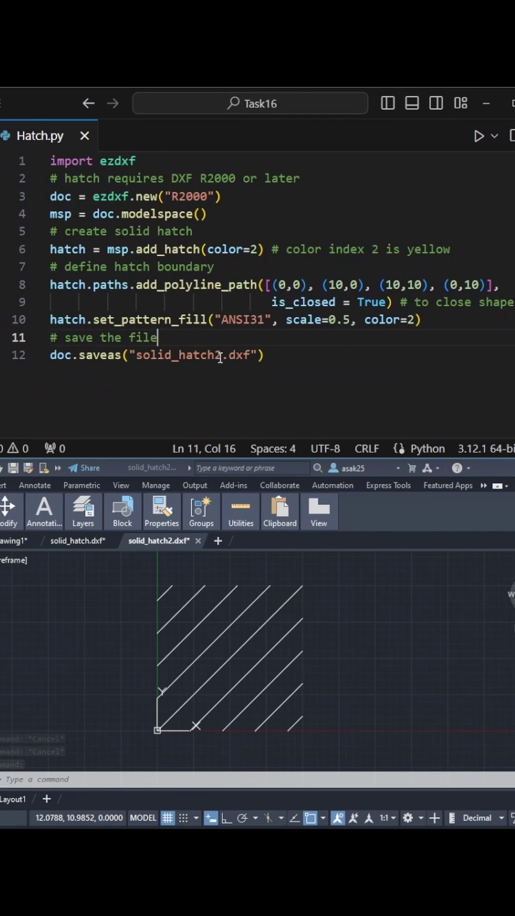
key("Down")
key("Left")
key("Left")
key("BackSpace")
type("3")
- Run the script and inspect the yellow diagonal hatch in AutoCAD
left_click(480, 137)
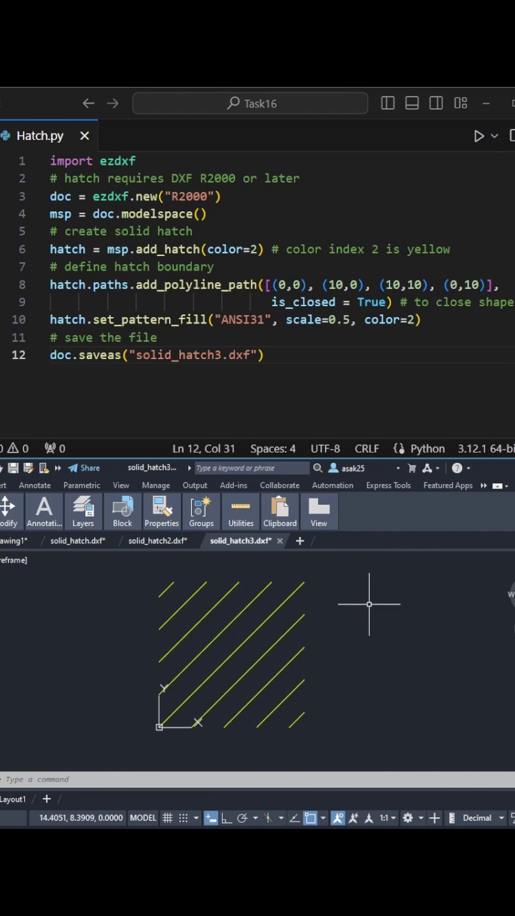
left_click(299, 650)
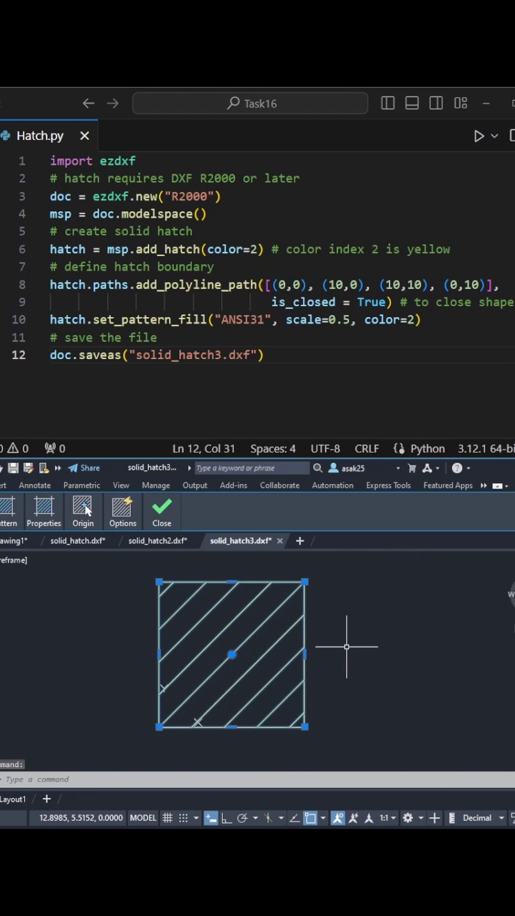
key("Escape")
key("Escape")
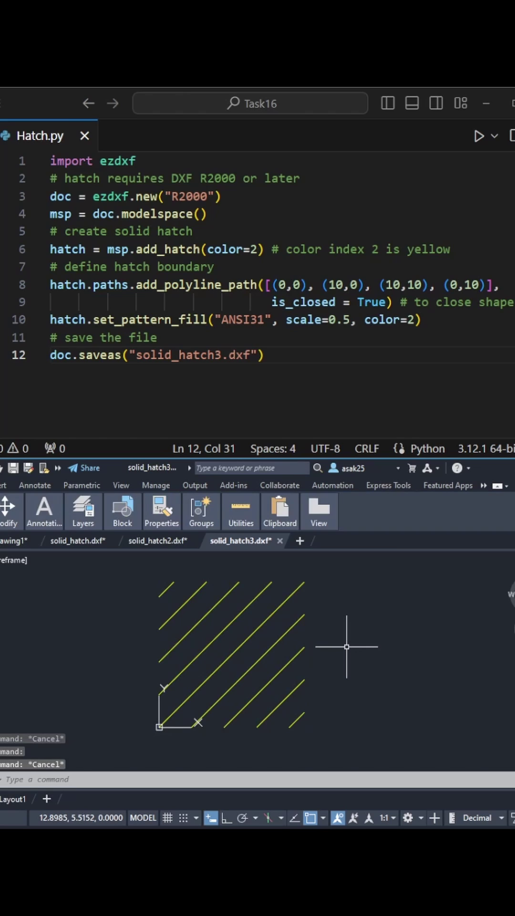
- Change the pattern scale to 0.1 and rename the output to solid_hatch4.dxf
left_click(350, 321)
key("shift+Left")
key("shift+Left")
key("shift+Left")
type("0.1")
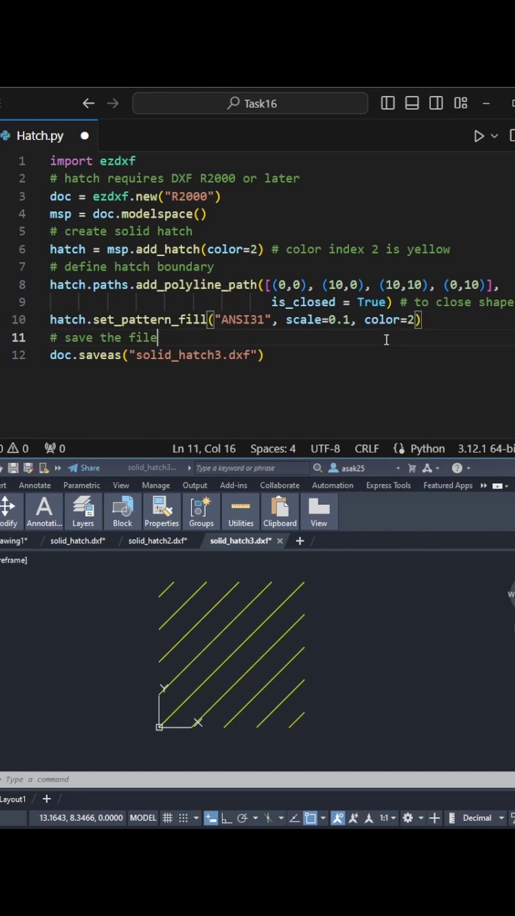
left_click_drag(213, 355, 219, 355)
type("4")
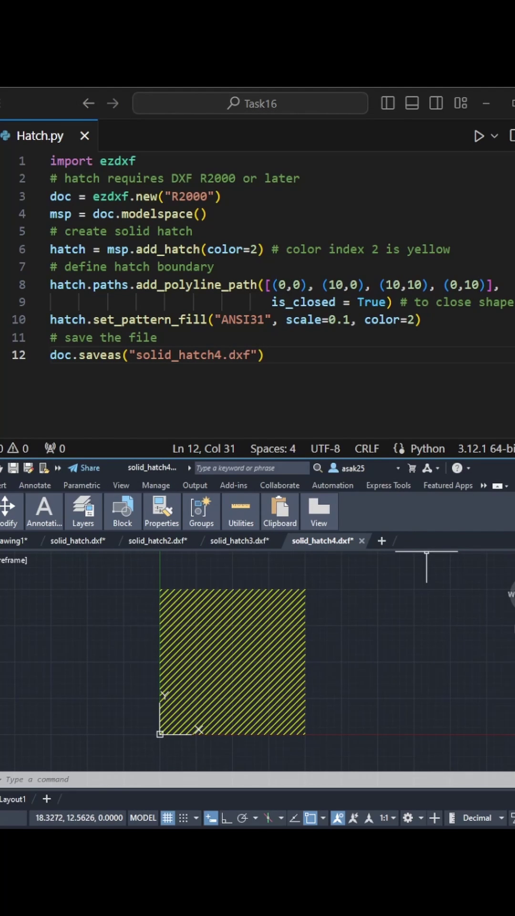
- Inspect the denser hatch and compare the solid_hatch3 and solid_hatch4 drawings
left_click(293, 650)
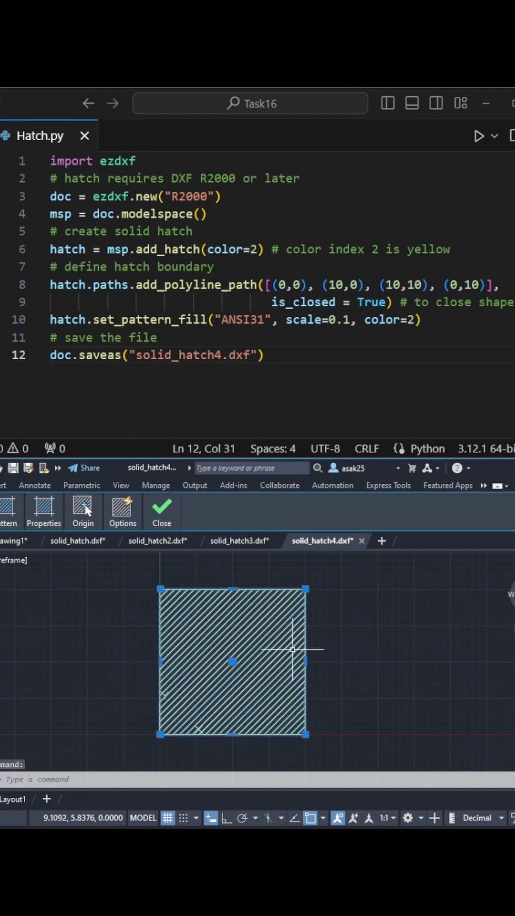
key("Escape")
key("Escape")
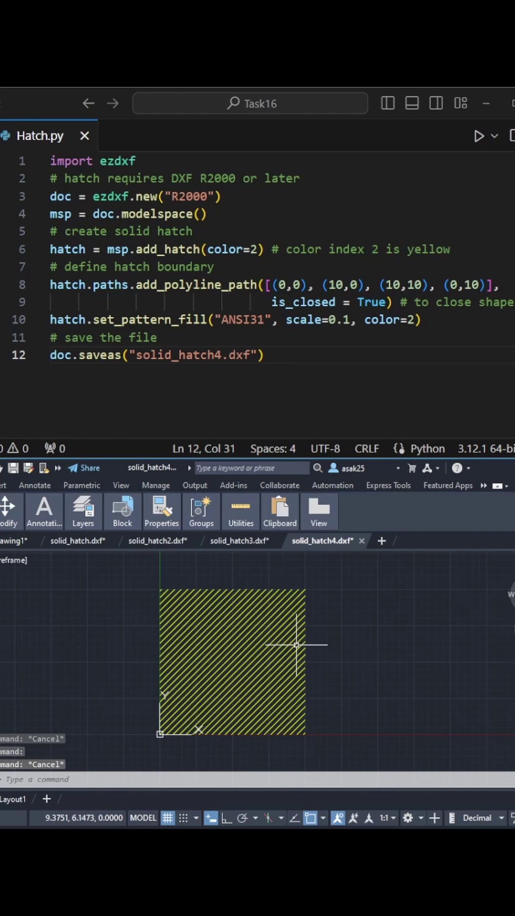
left_click(257, 541)
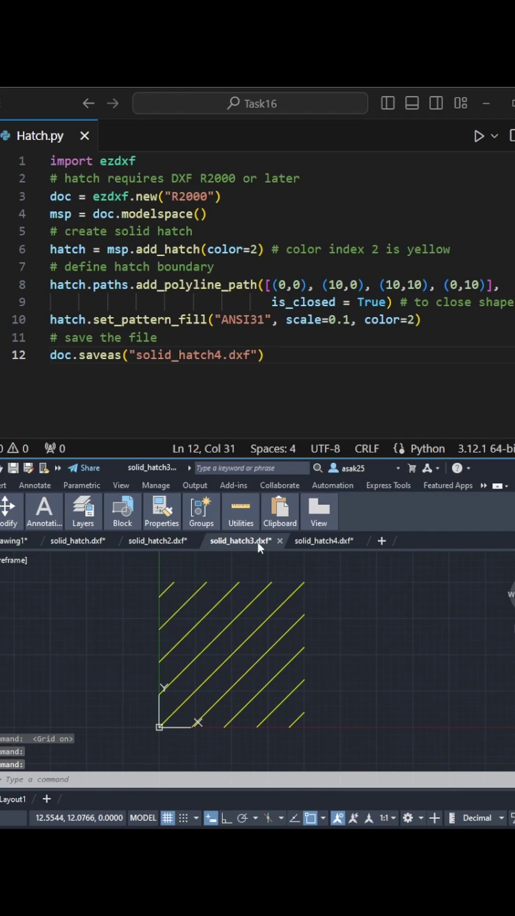
left_click(312, 540)
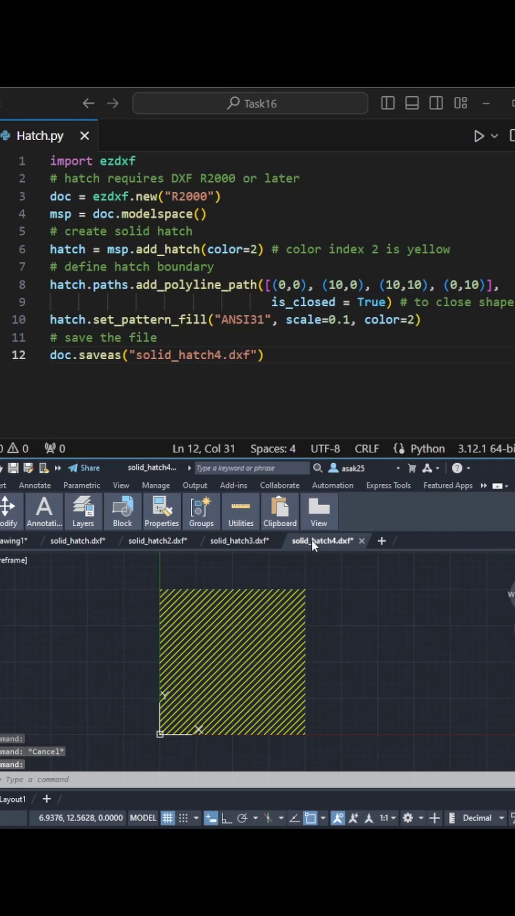
- Delete the hatch-drawing code on lines 5–10, leaving blank lines
left_click_drag(426, 323, 50, 231)
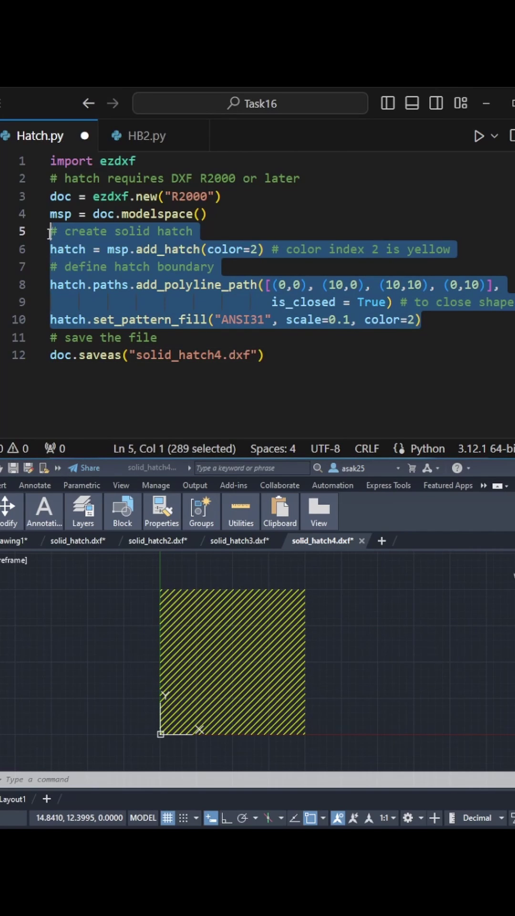
key("BackSpace")
key("Return")
key("Return")
key("Up")
- Add from HB2 import Draw_HB2 on line 2 after the ezdxf import
left_click(142, 164)
key("Return")
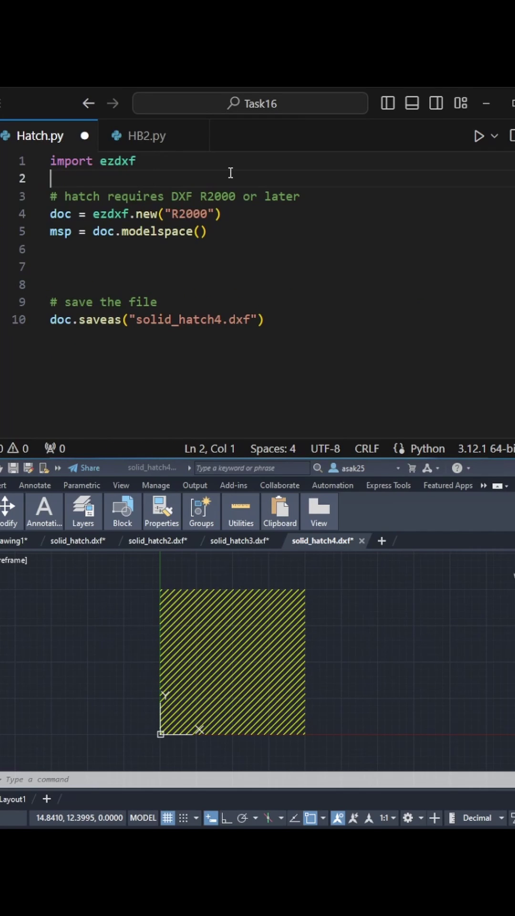
type("from HB2 imp")
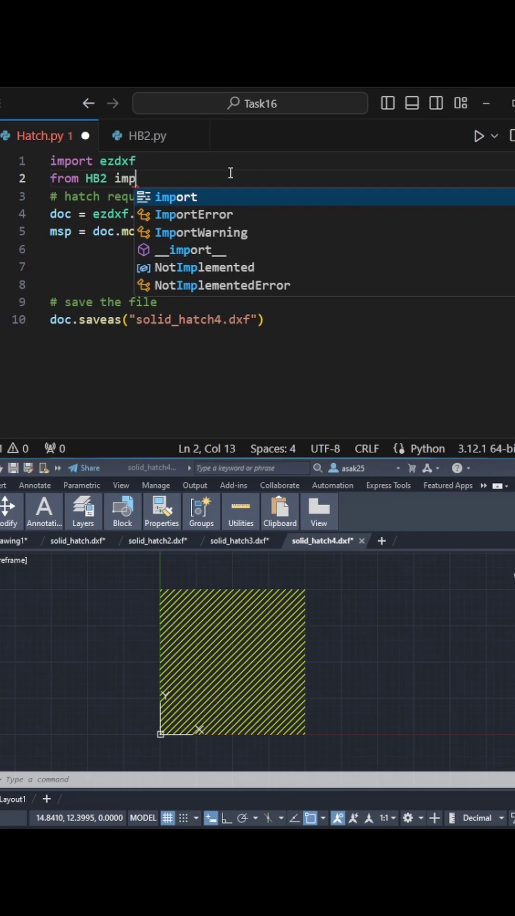
type("ort H")
key("BackSpace")
type("Draw_HB2")
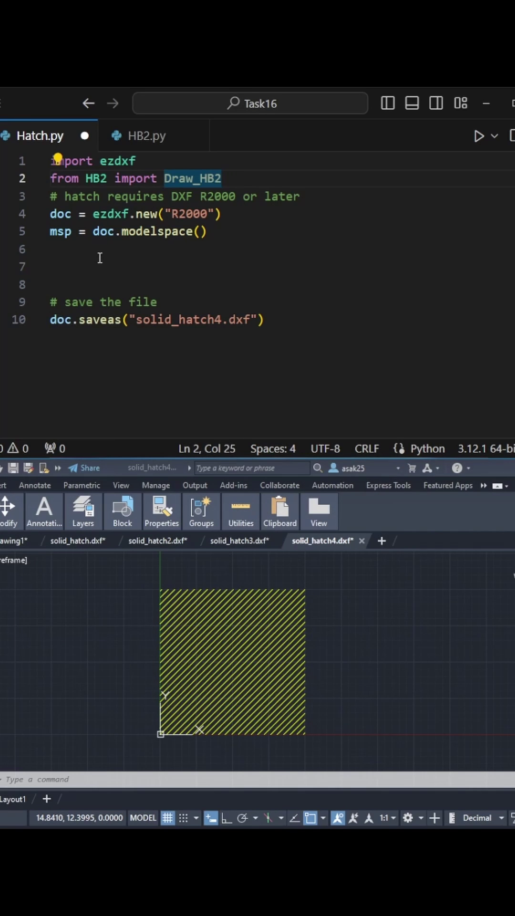
- Call Draw_HB2(doc, ref_point=(0,0), orientation="Right") on line 7 and save to Kerb_HB2.dxf instead
left_click(98, 263)
type("Draw_HB2(")
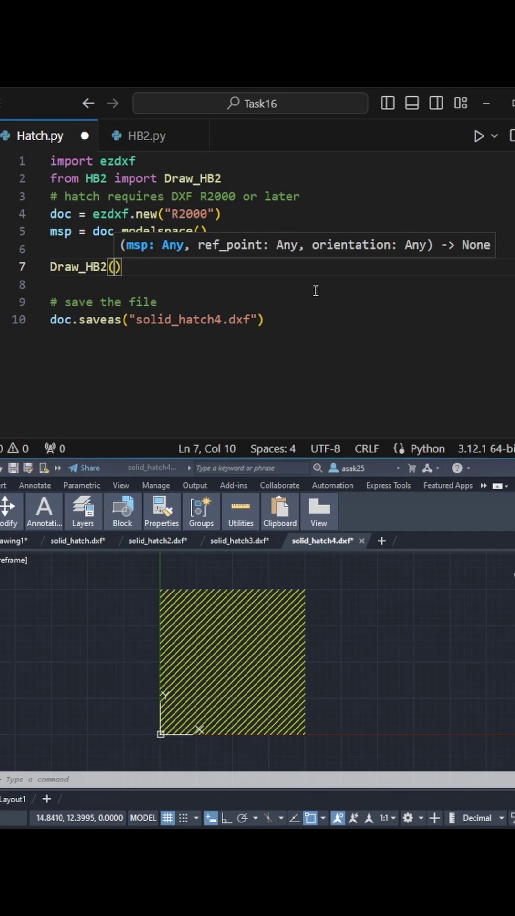
type("doc")
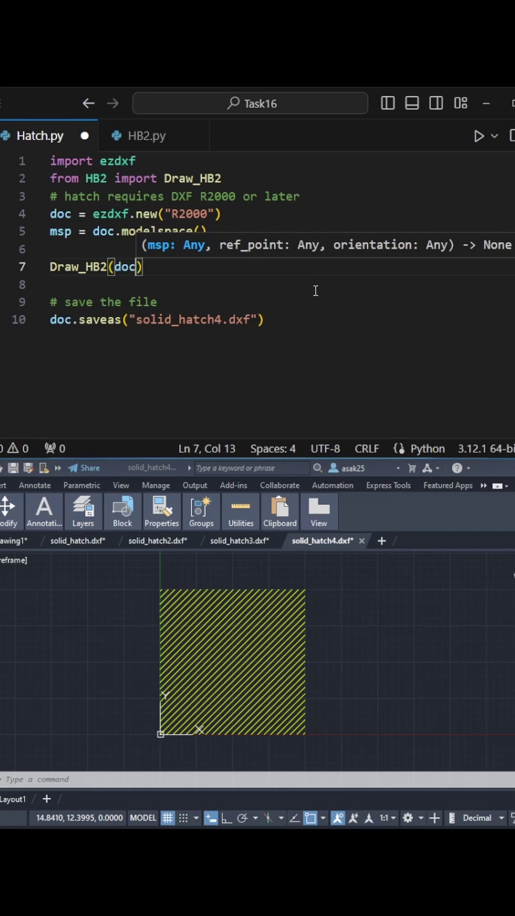
type(", ref_point")
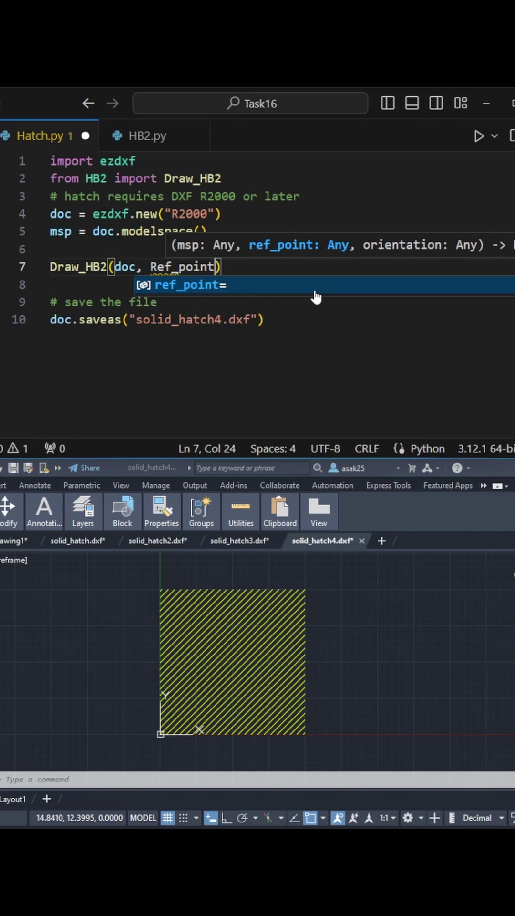
type("=(0,0)")
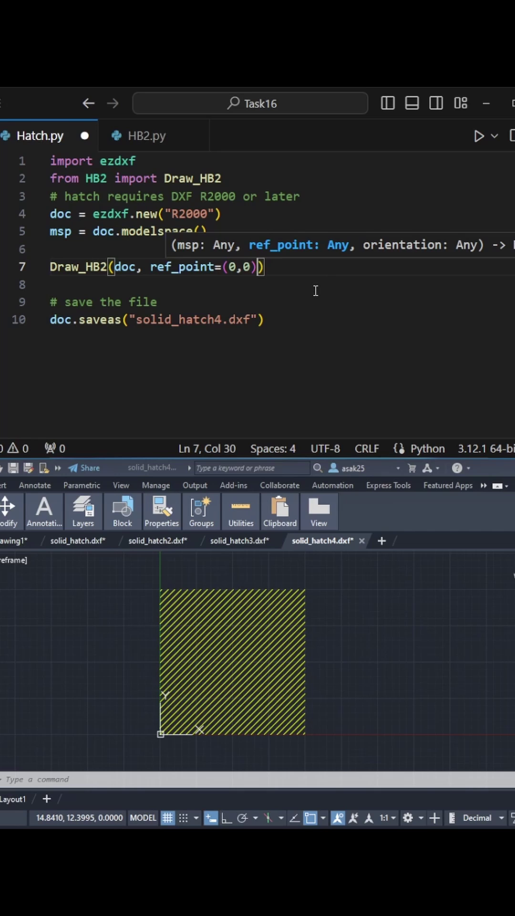
type(", o")
key("Tab")
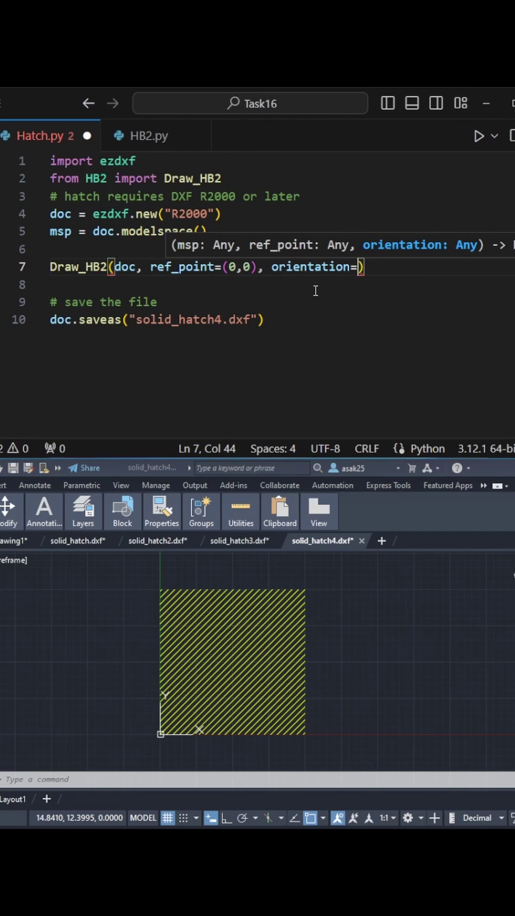
type("\"Right\"")
key("Down")
left_click_drag(221, 319, 136, 321)
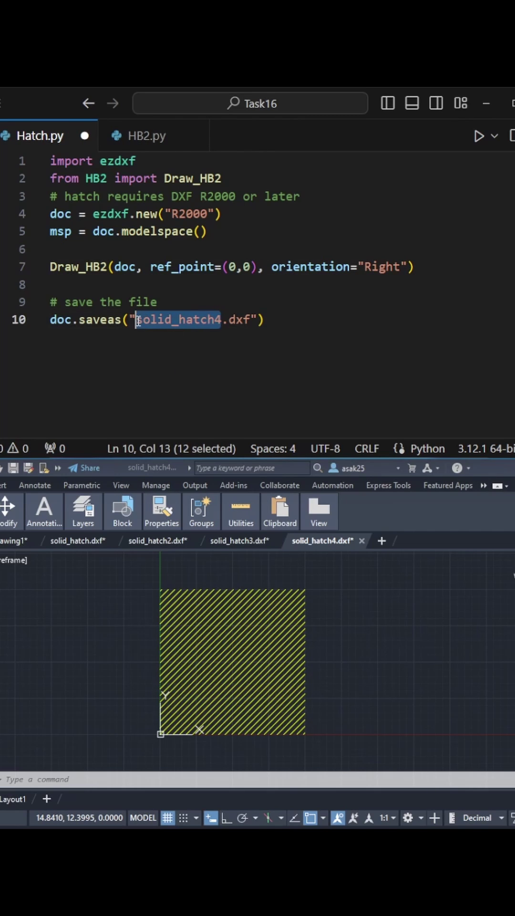
type("Kerb_HB")
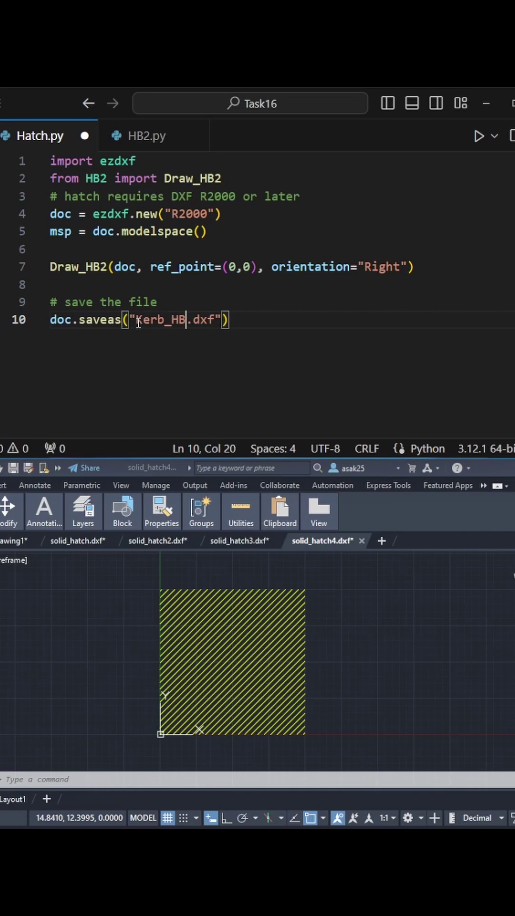
type("2")
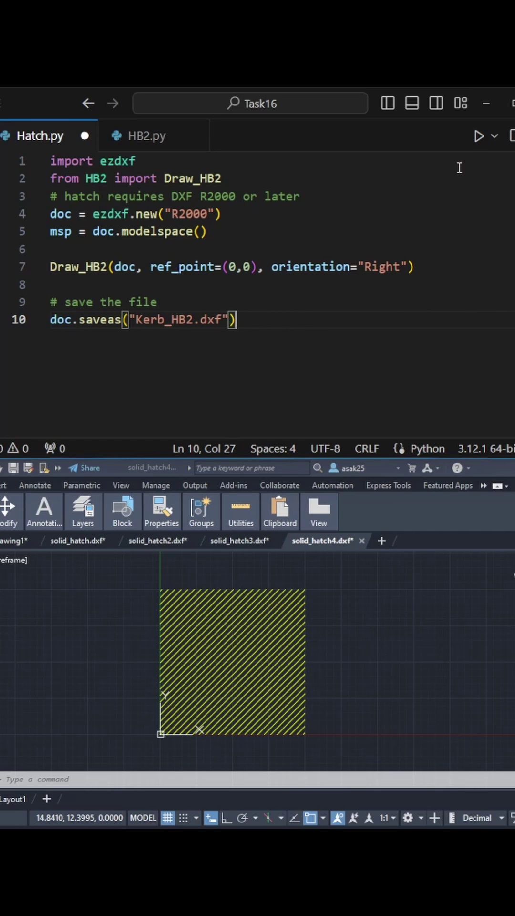
- Run the script and view the hatched kerb cross-section in Kerb_HB2.dxf
left_click(478, 136)
left_click(421, 655)
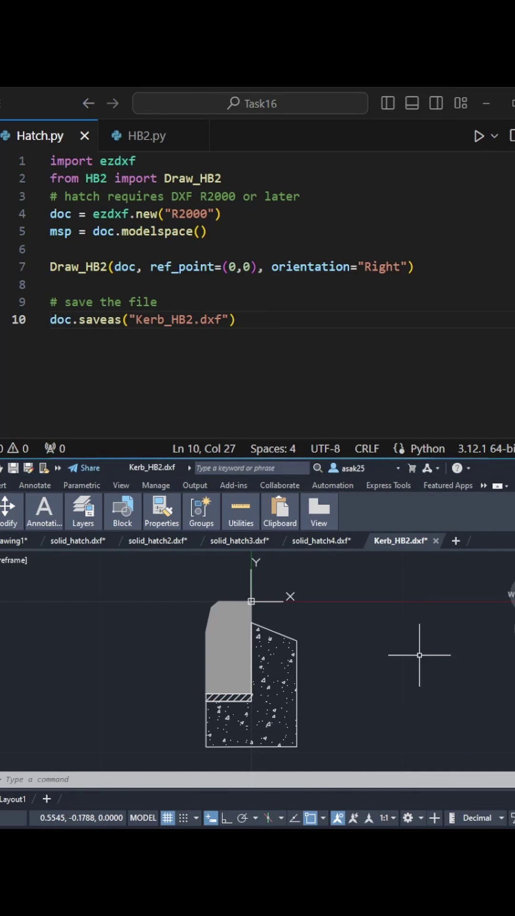
key("Escape")
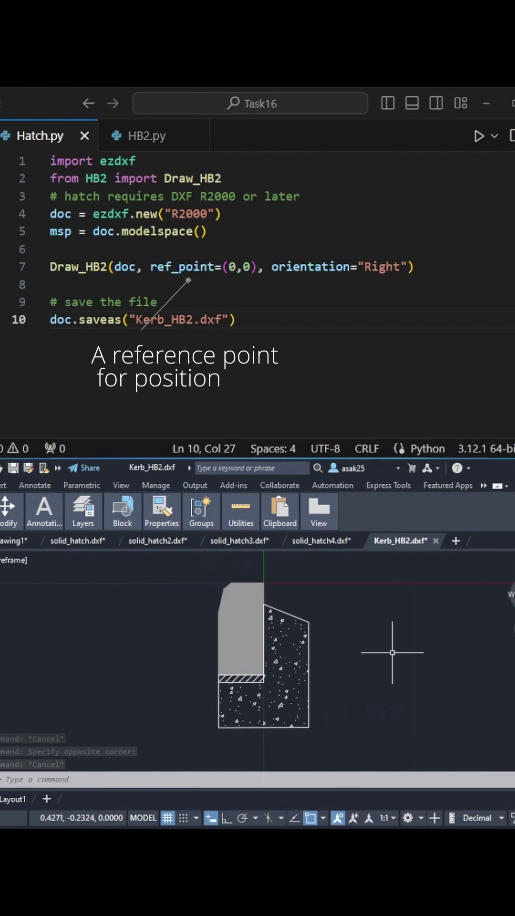